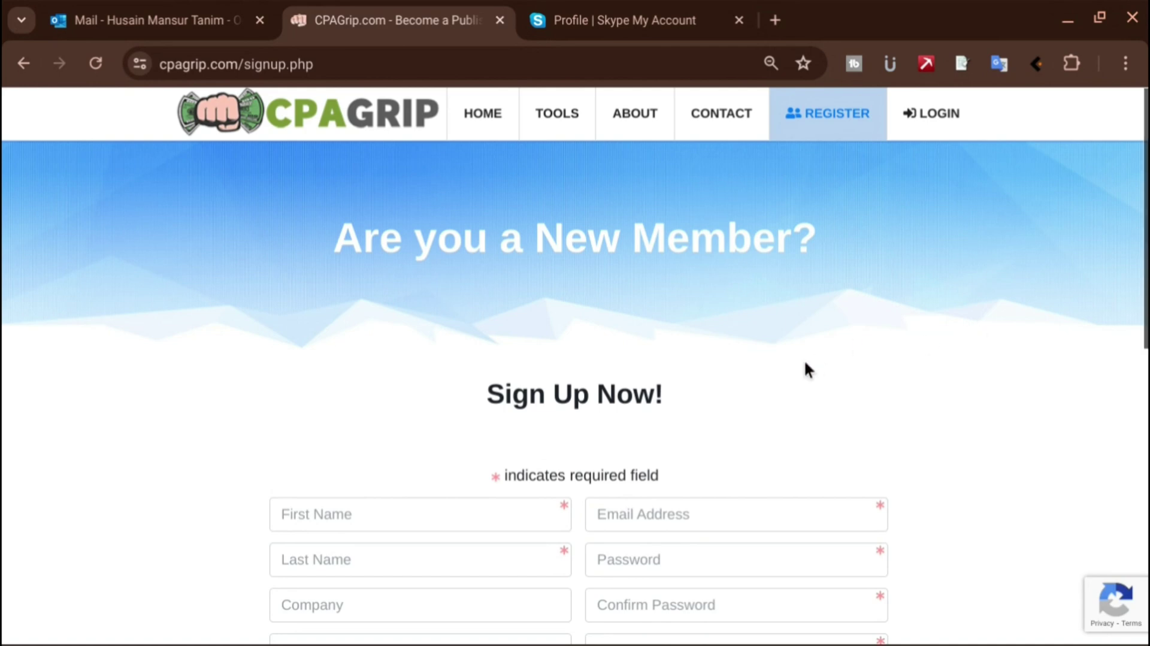
Enter the user's first and last name and paste their e-mail address into the signup form
scroll(804, 369, down, 3)
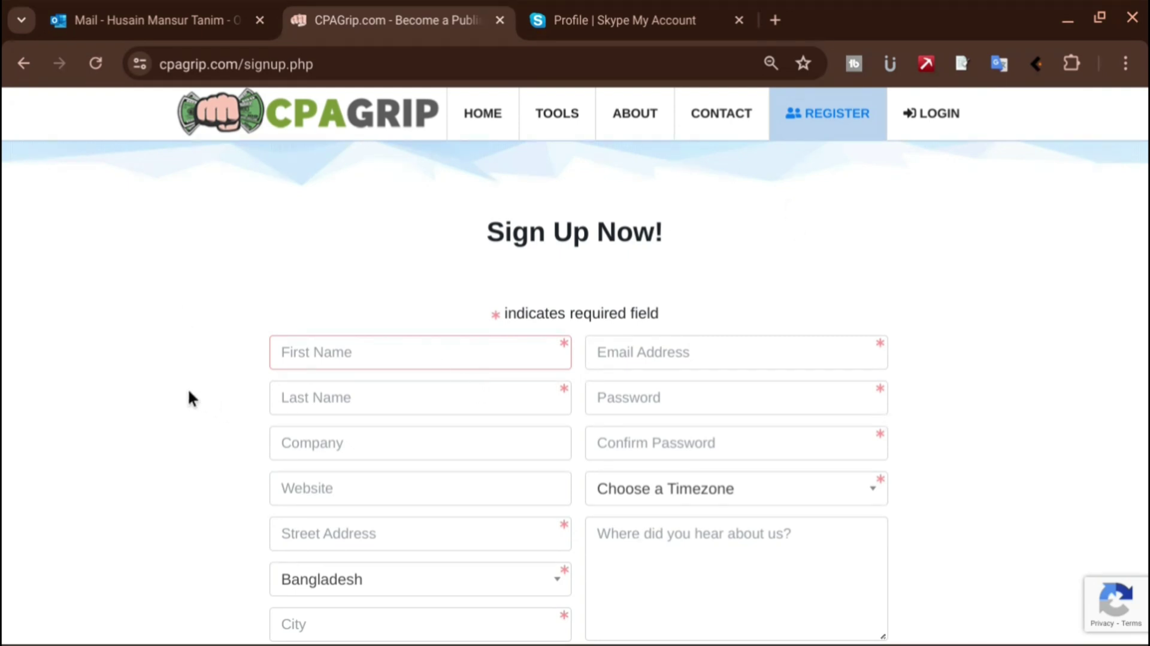
click(337, 360)
key(Tab)
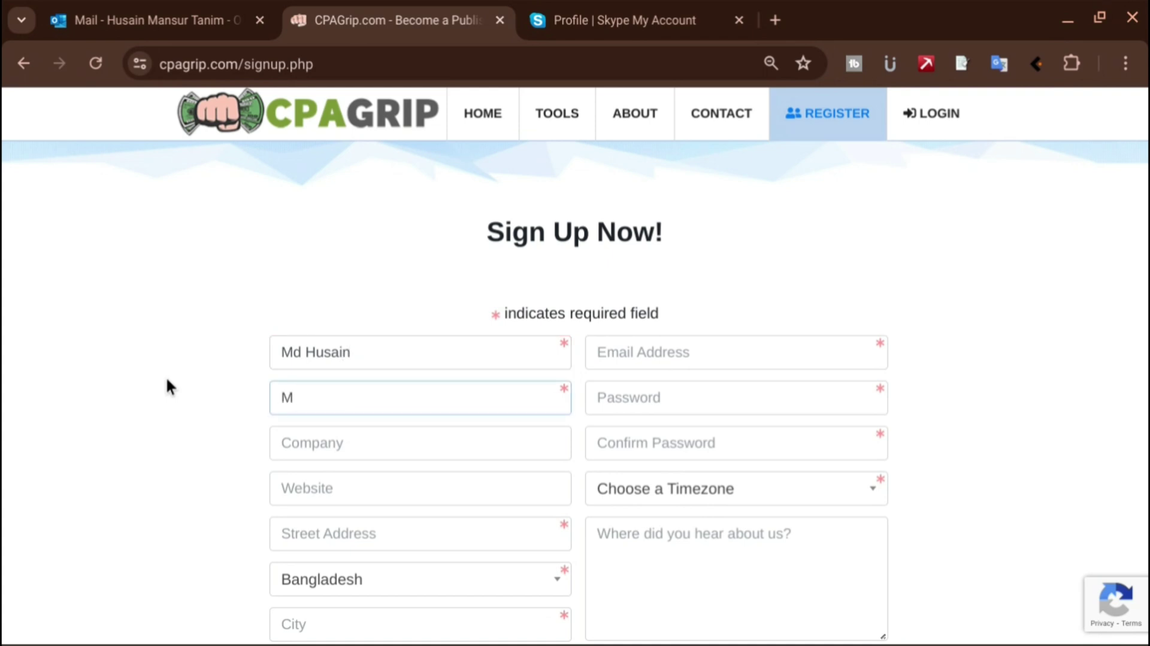
click(1051, 324)
click(642, 351)
key(ctrl+v)
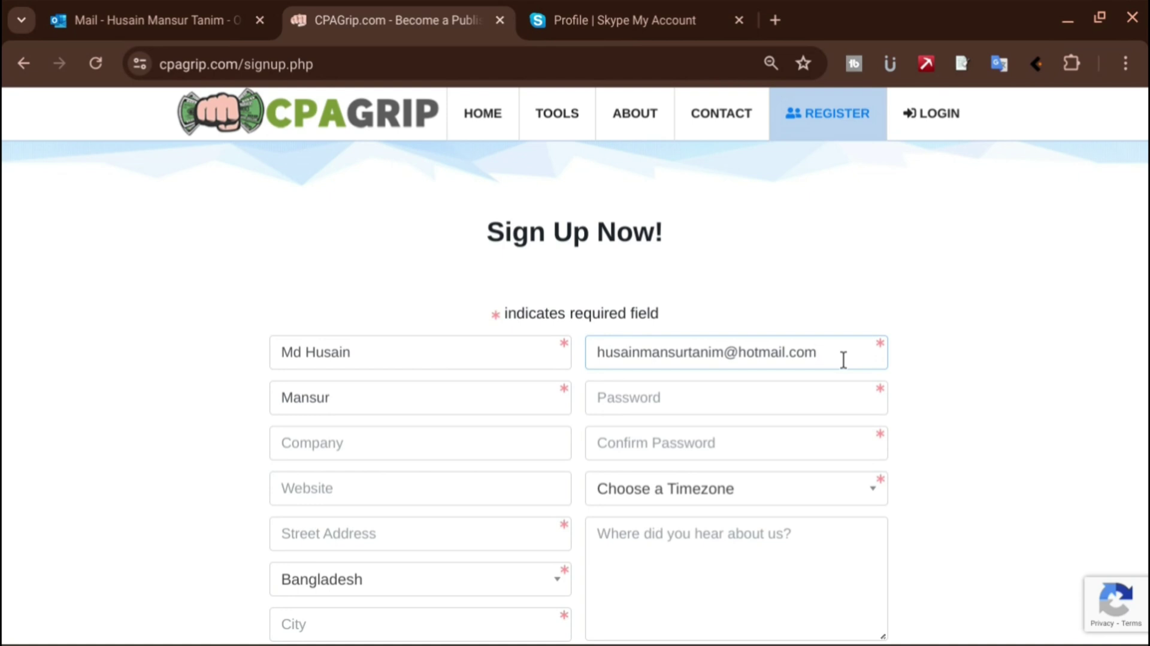
Type the account password into both Password and Confirm Password
click(788, 400)
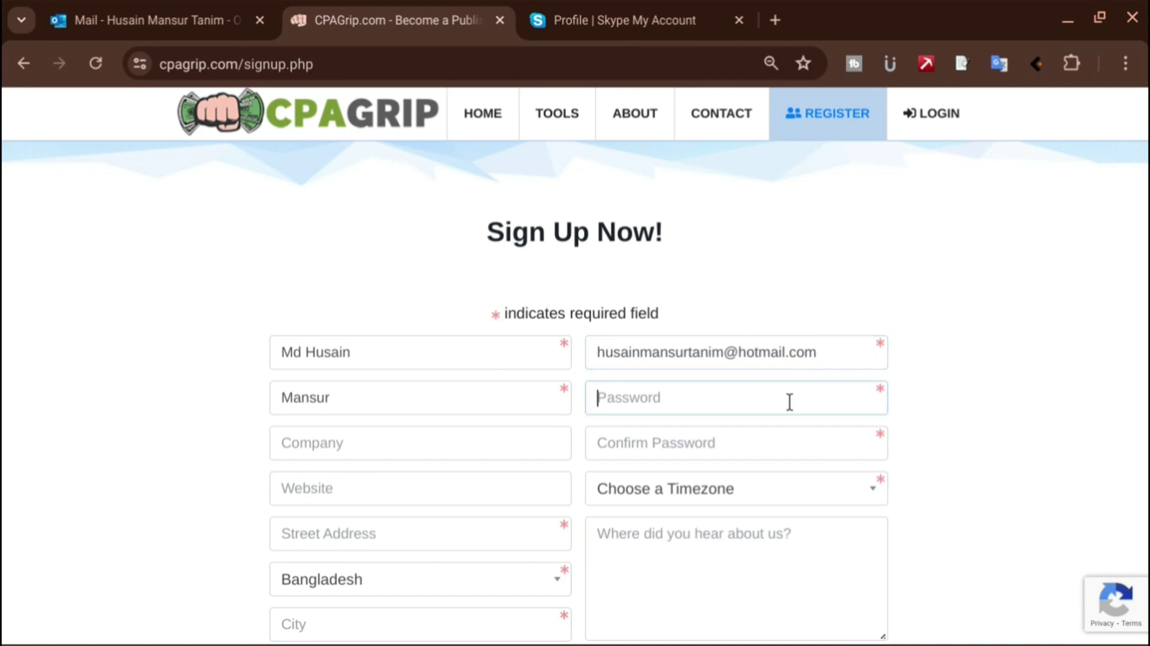
text(********)
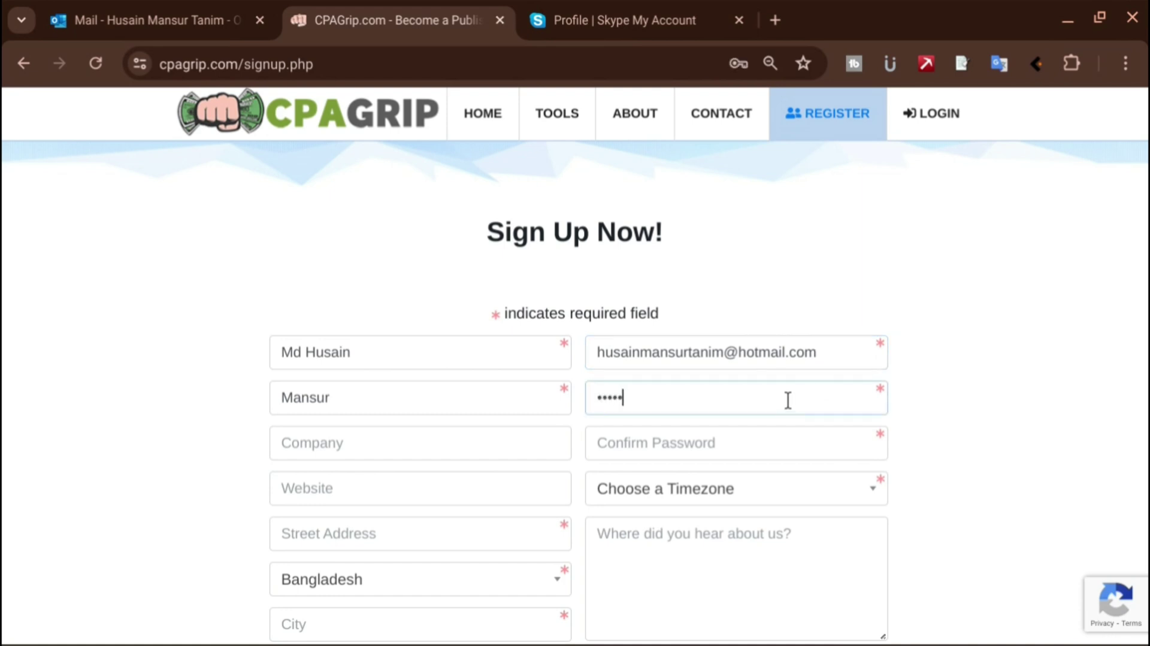
text(******)
click(764, 452)
text(******)
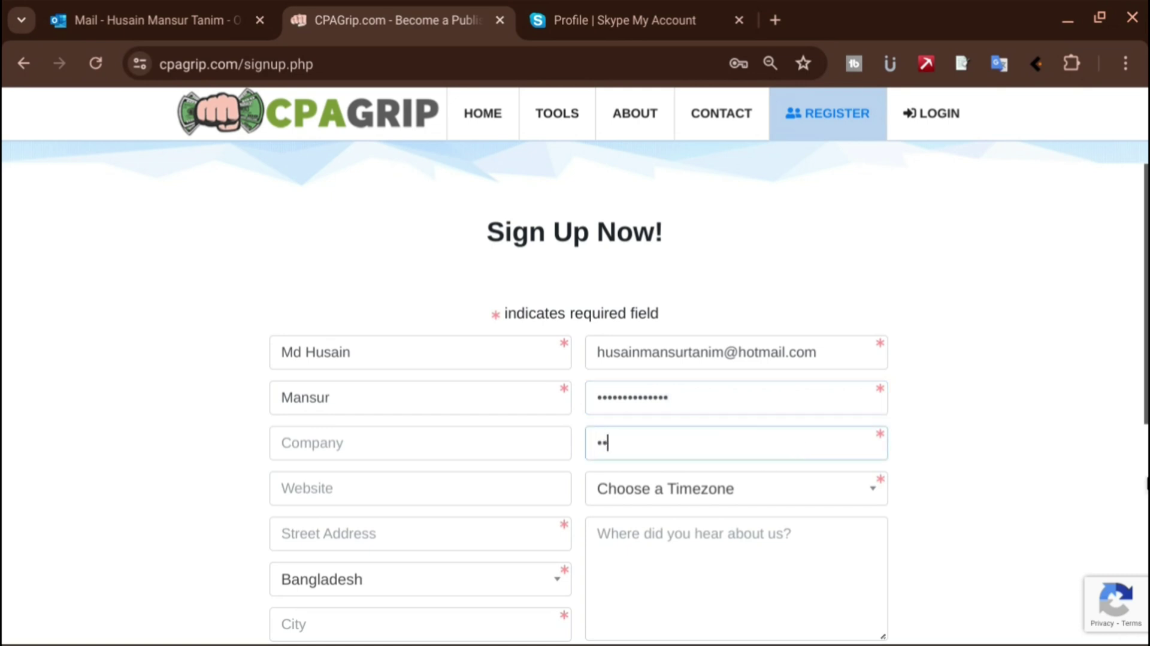
text(********)
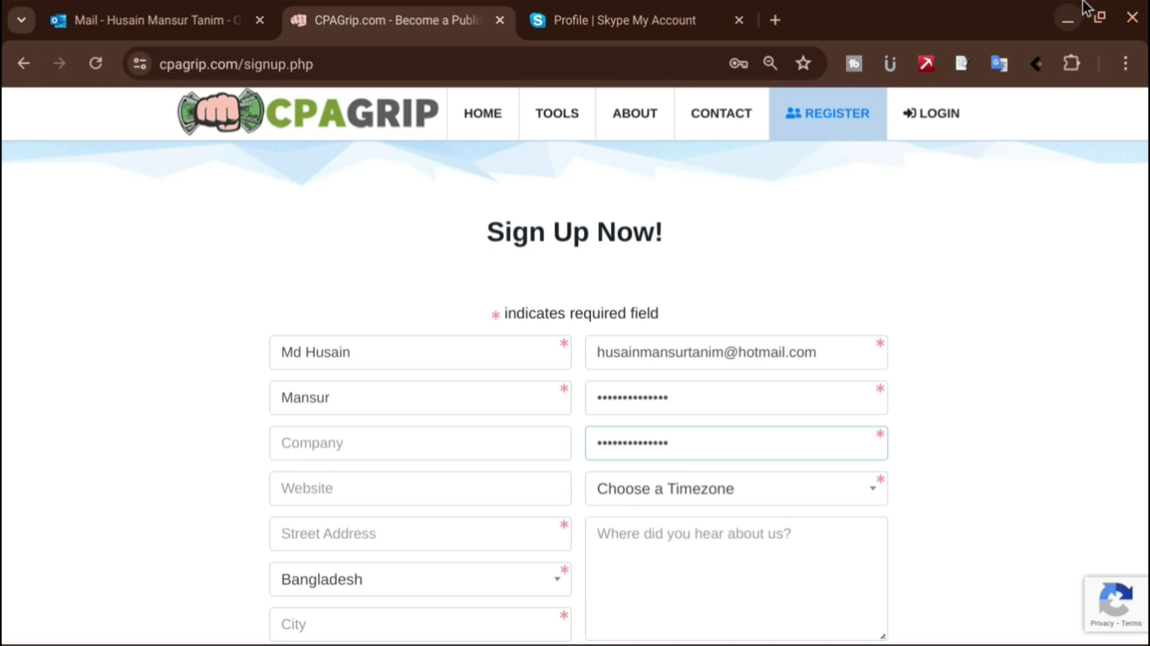
mouse_move(861, 629)
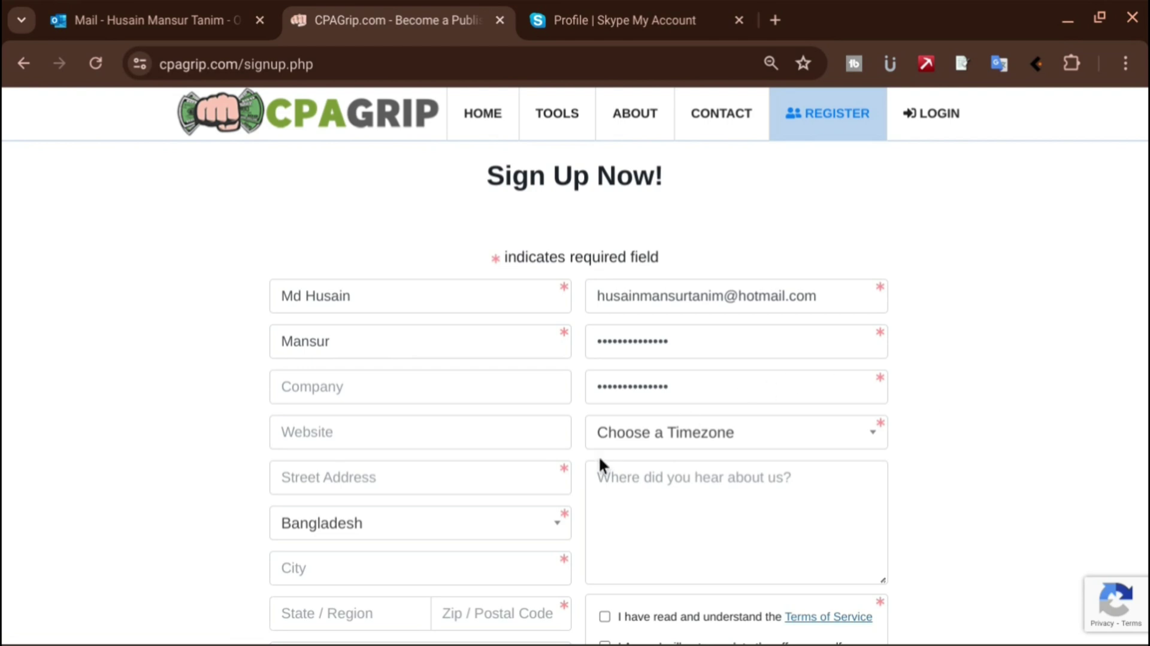
Search the timezone list for 'Asta', pick (GMT+06:00) Astana, Dhaka, and move down to the company field
click(872, 443)
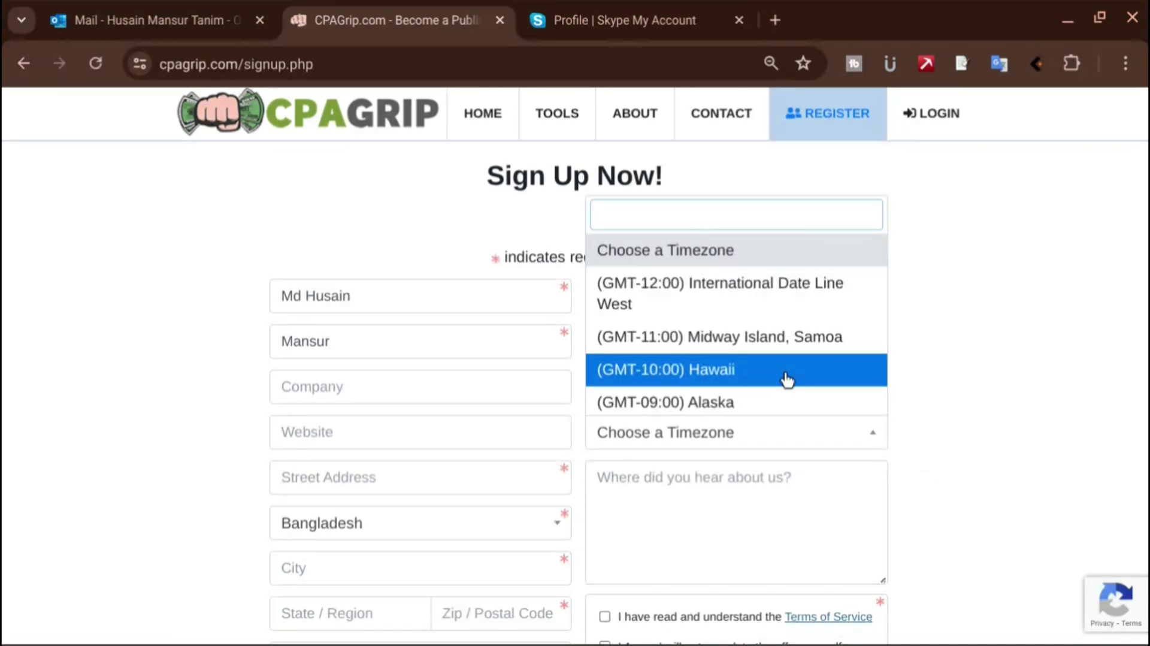
text(Asta)
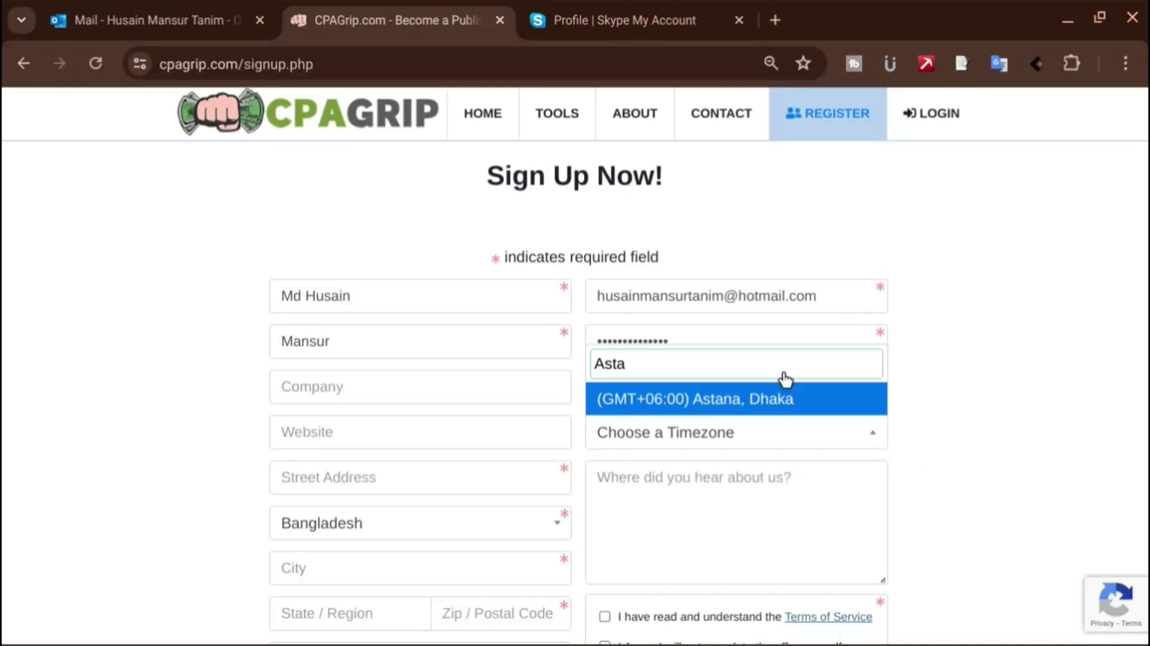
click(742, 400)
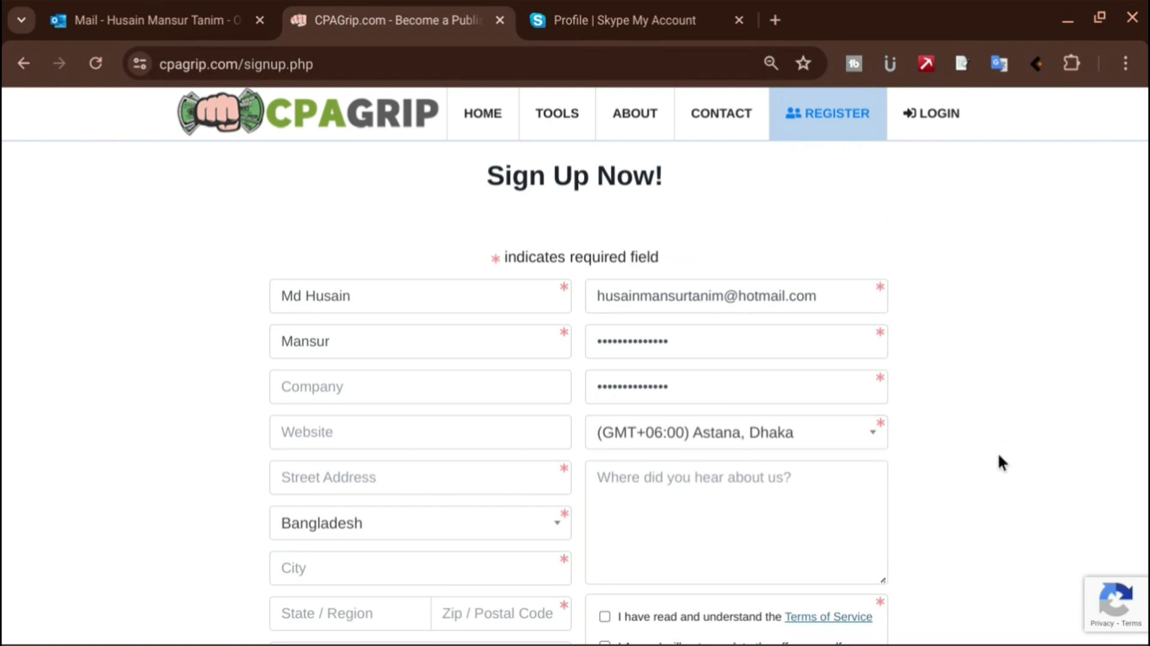
scroll(998, 454, down, 1)
scroll(997, 464, down, 1)
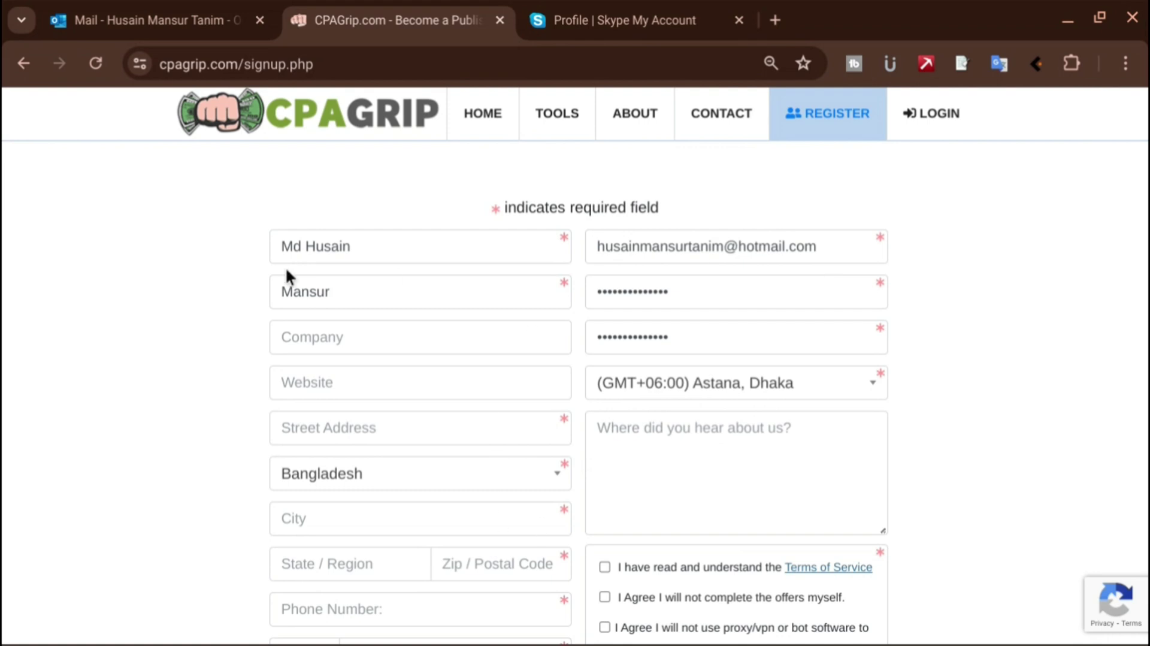
click(337, 343)
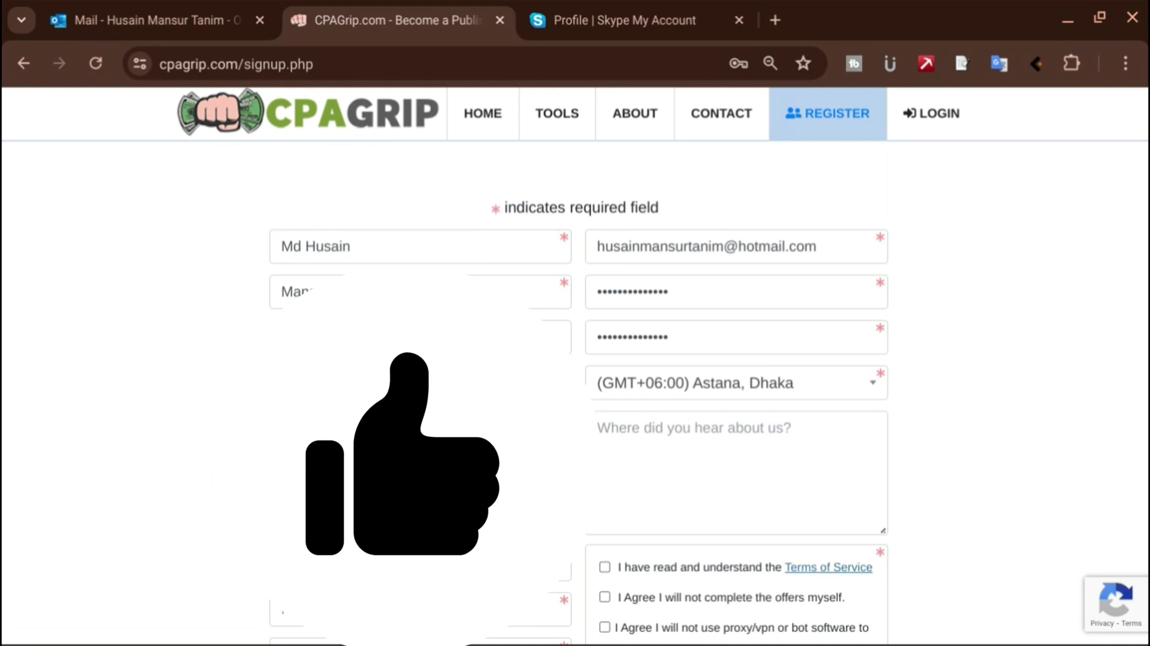
Enter '1' into an address field further down the form's left column
scroll(176, 472, down, 2)
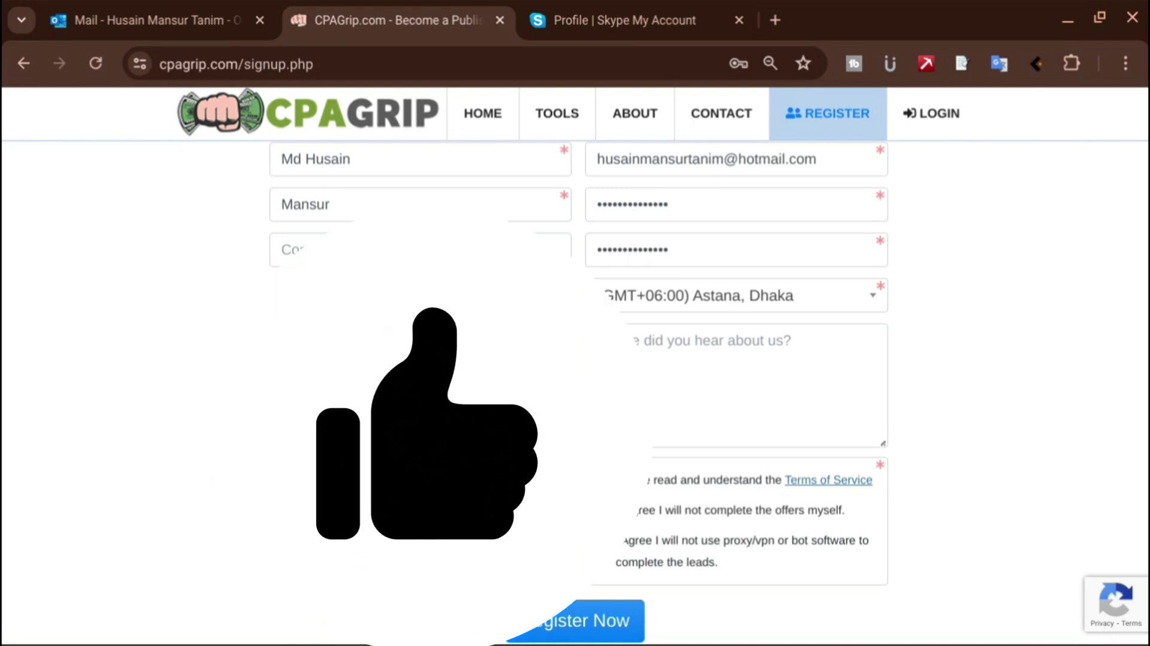
click(420, 478)
text(1)
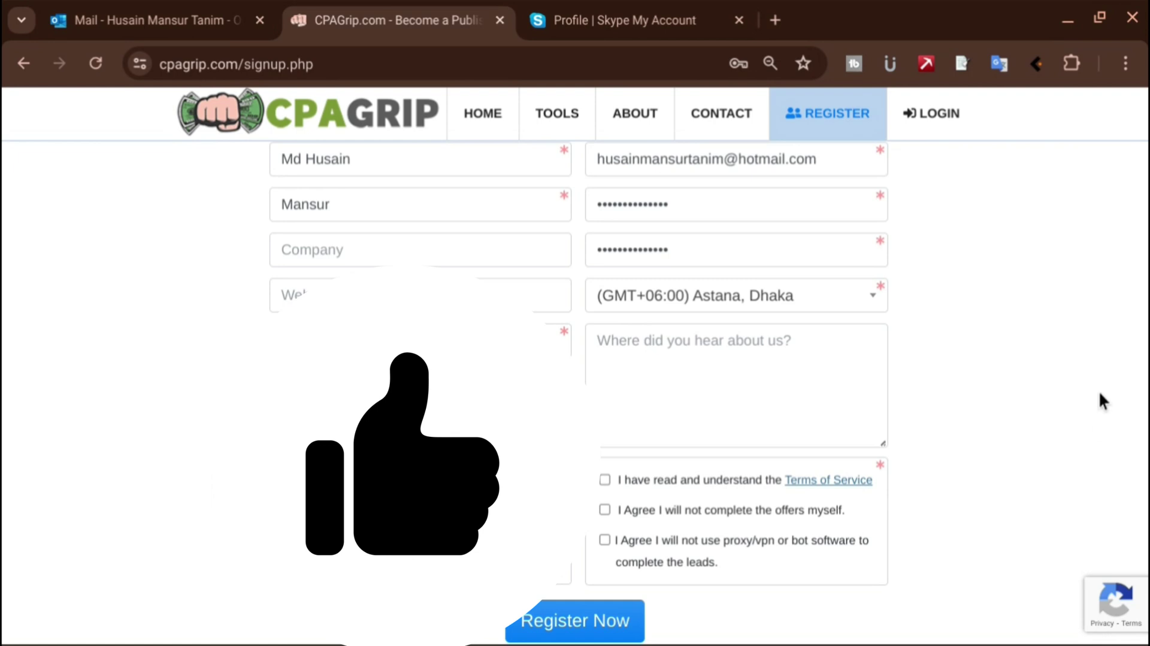
scroll(1099, 391, down, 1)
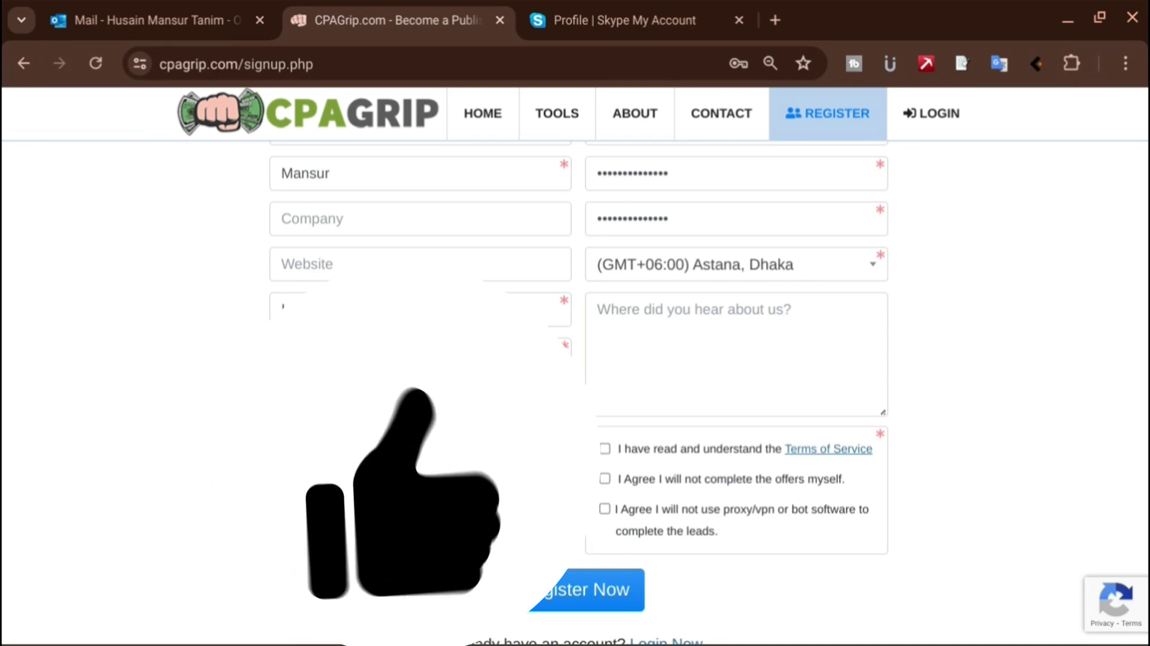
Select and copy the Skype Name from the Skype profile, then return to the CPAGrip form
click(599, 11)
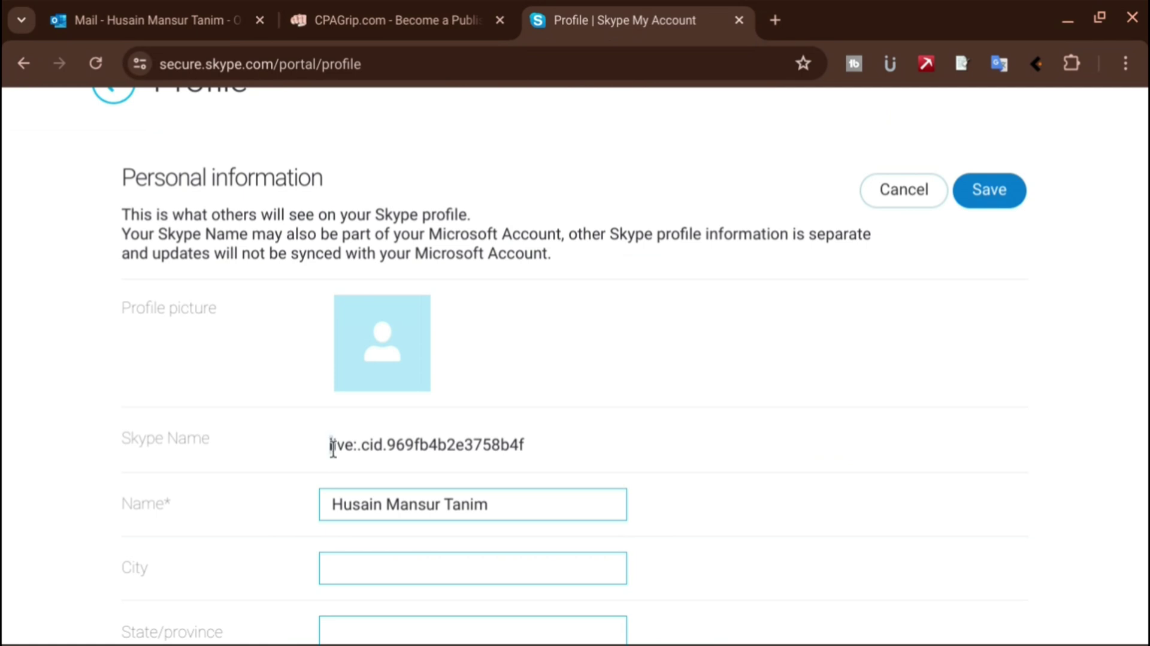
drag(328, 447, 524, 446)
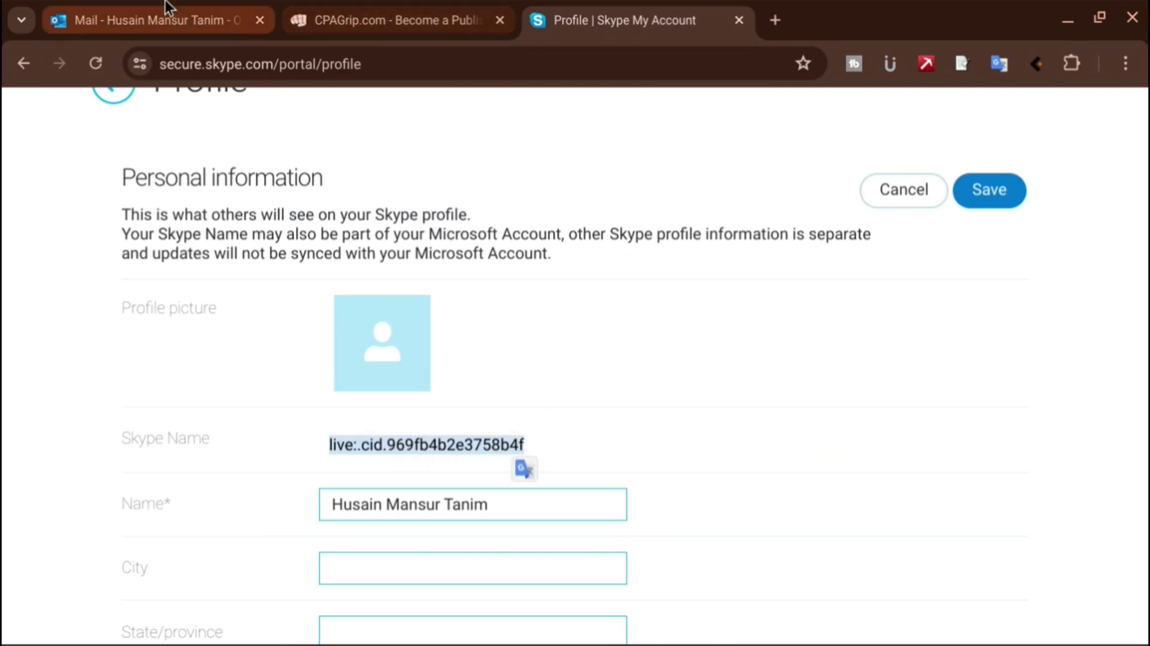
click(411, 12)
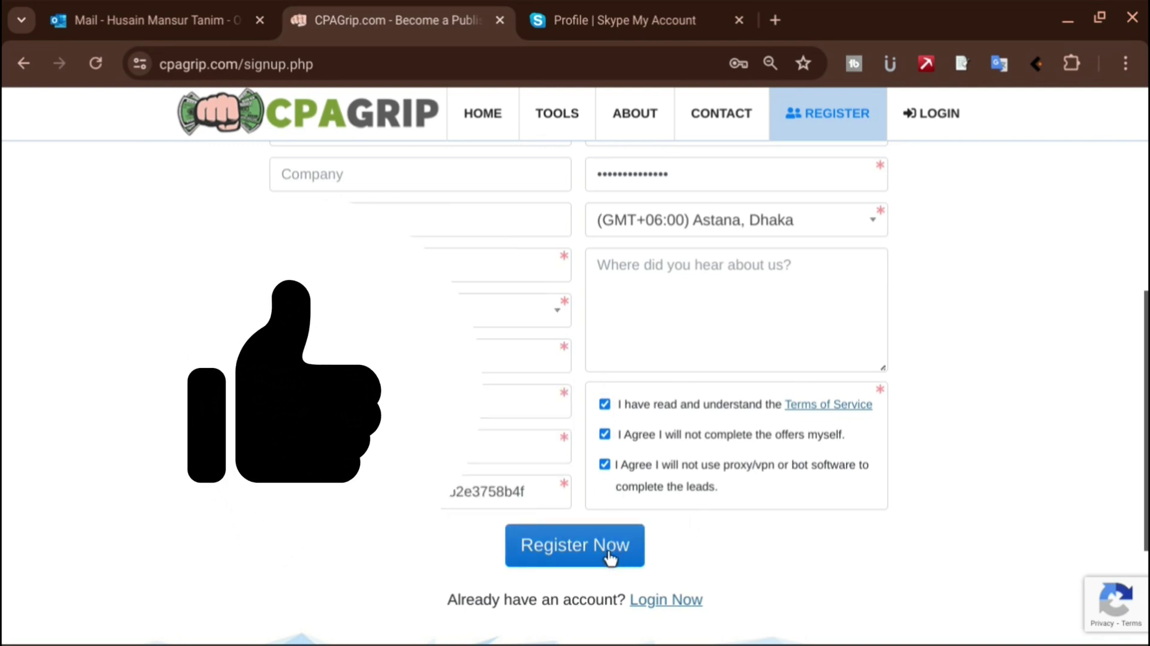
Submit the registration with Register Now and mark the three stairs pictures in the reCAPTCHA
click(634, 550)
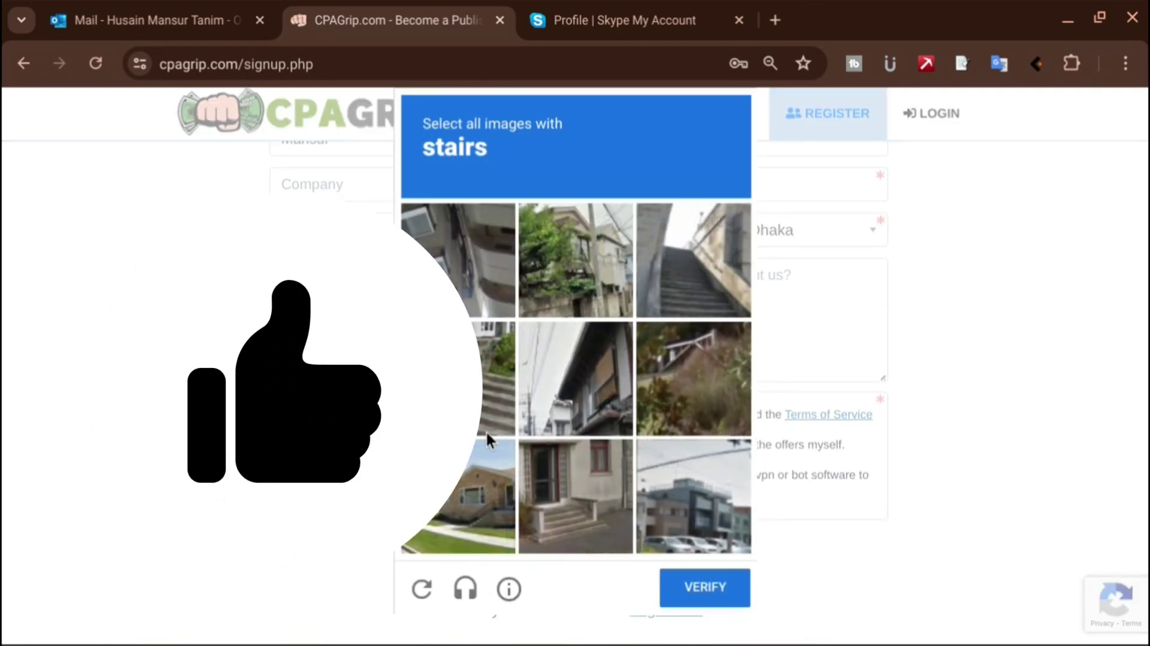
click(486, 423)
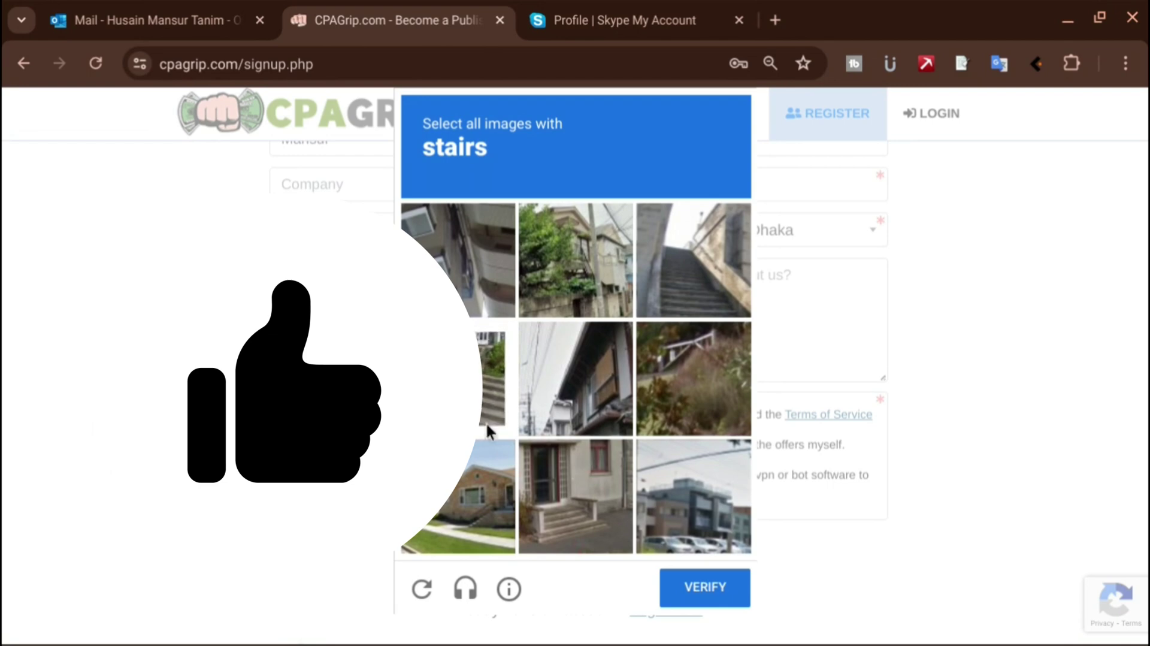
click(560, 502)
click(702, 287)
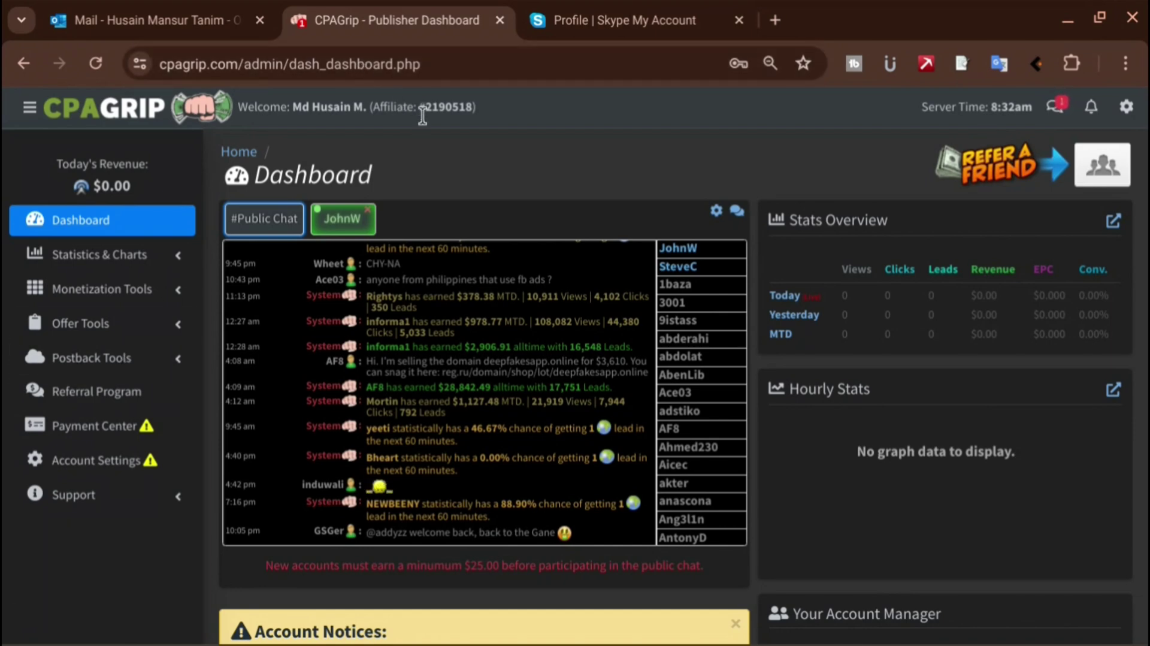
Look over the affiliate ID, then scroll through the dashboard's account notices and offers
drag(419, 107, 475, 107)
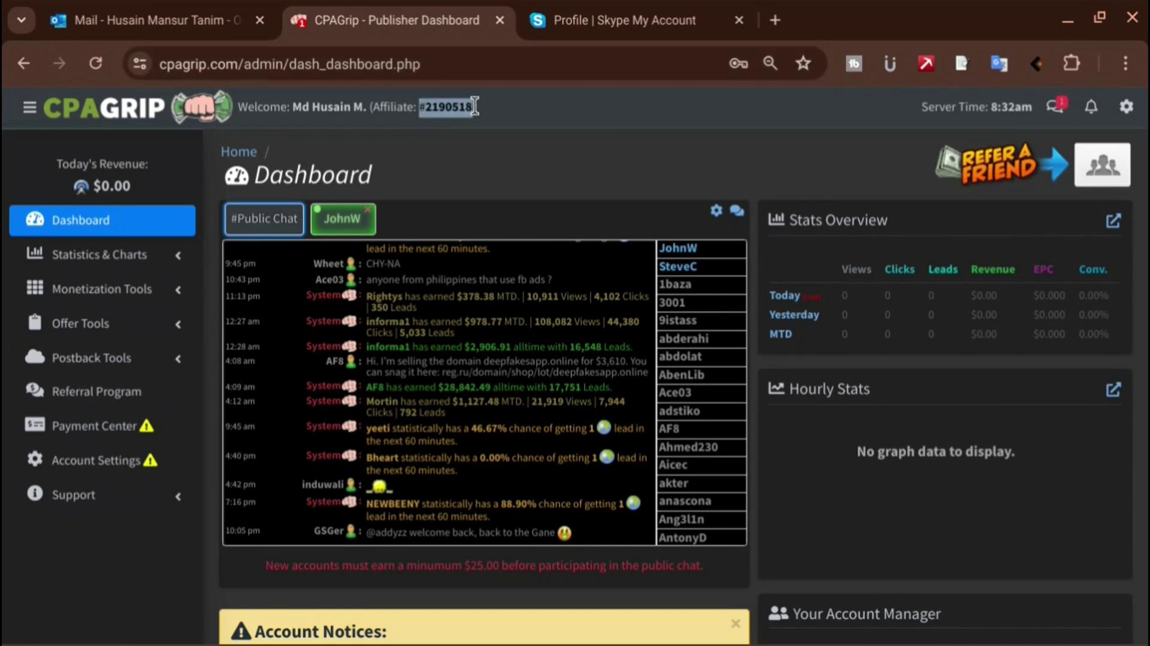
click(503, 117)
scroll(958, 272, down, 7)
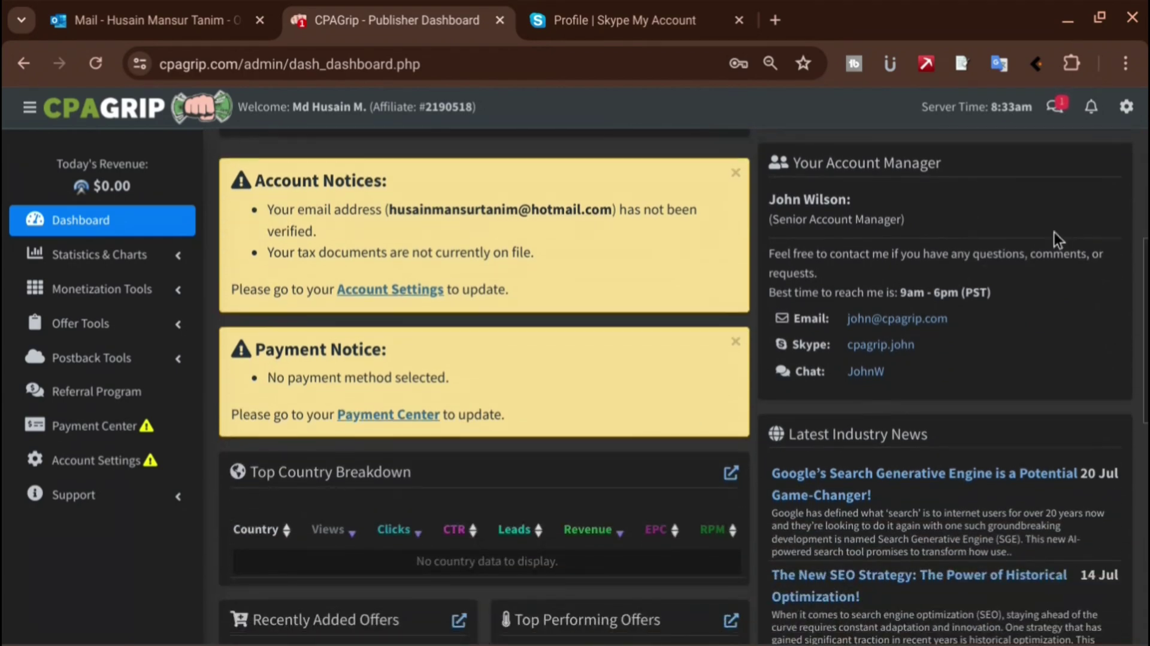
scroll(1055, 233, down, 4)
Go to the Outlook Junk Email folder
click(132, 21)
click(396, 17)
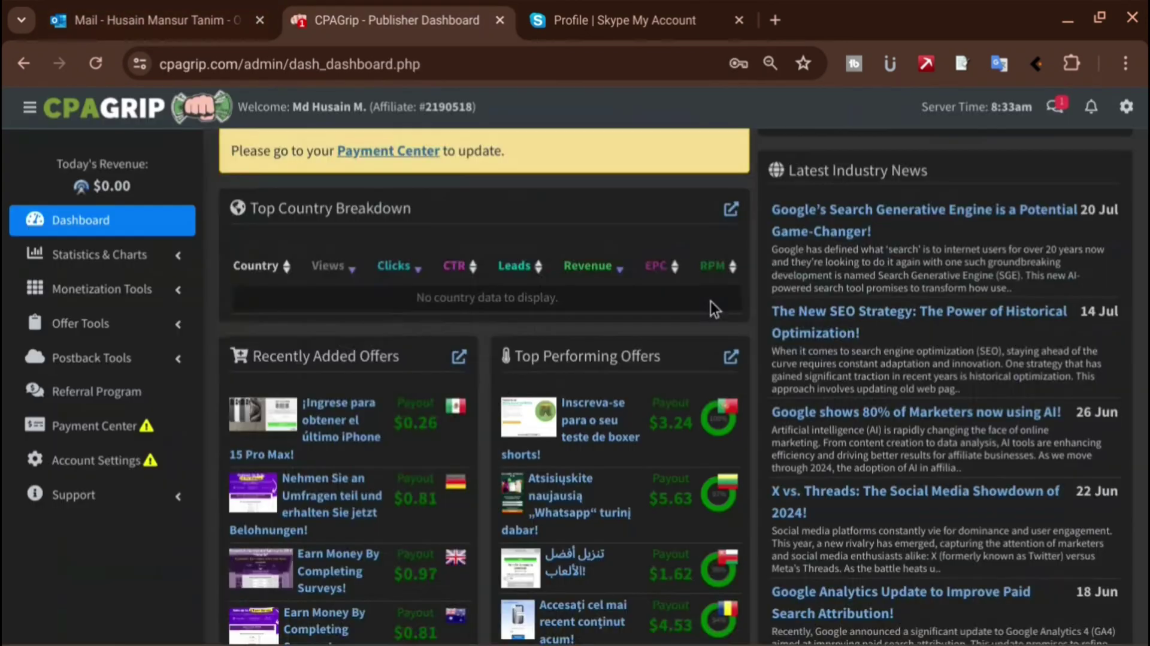
click(155, 21)
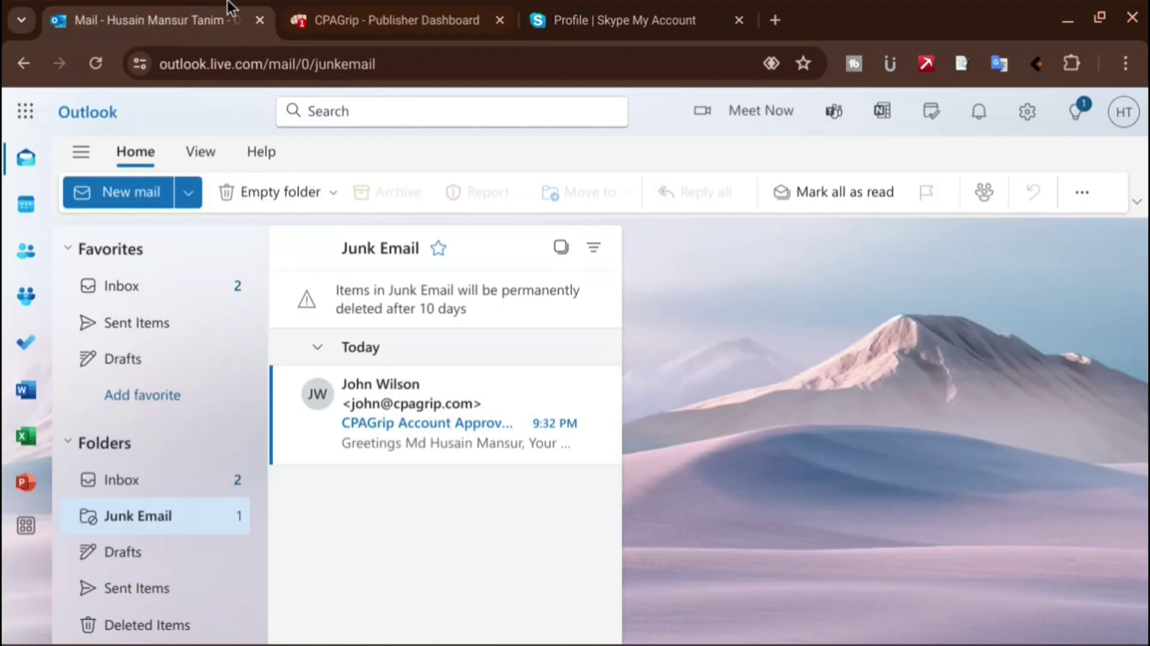
Open the CPAGrip Account Approved email in Junk Email
click(384, 19)
click(192, 21)
click(458, 444)
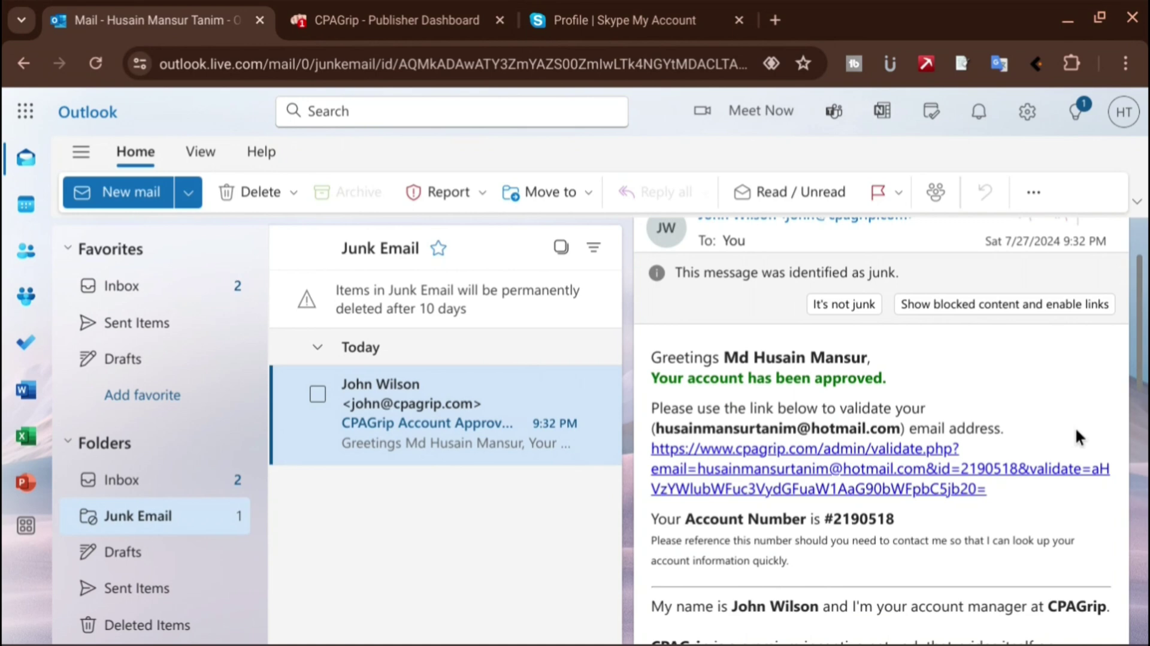
Follow the email's validate.php link and confirm Visit Link in the Junk Email Security warning
scroll(1076, 429, down, 8)
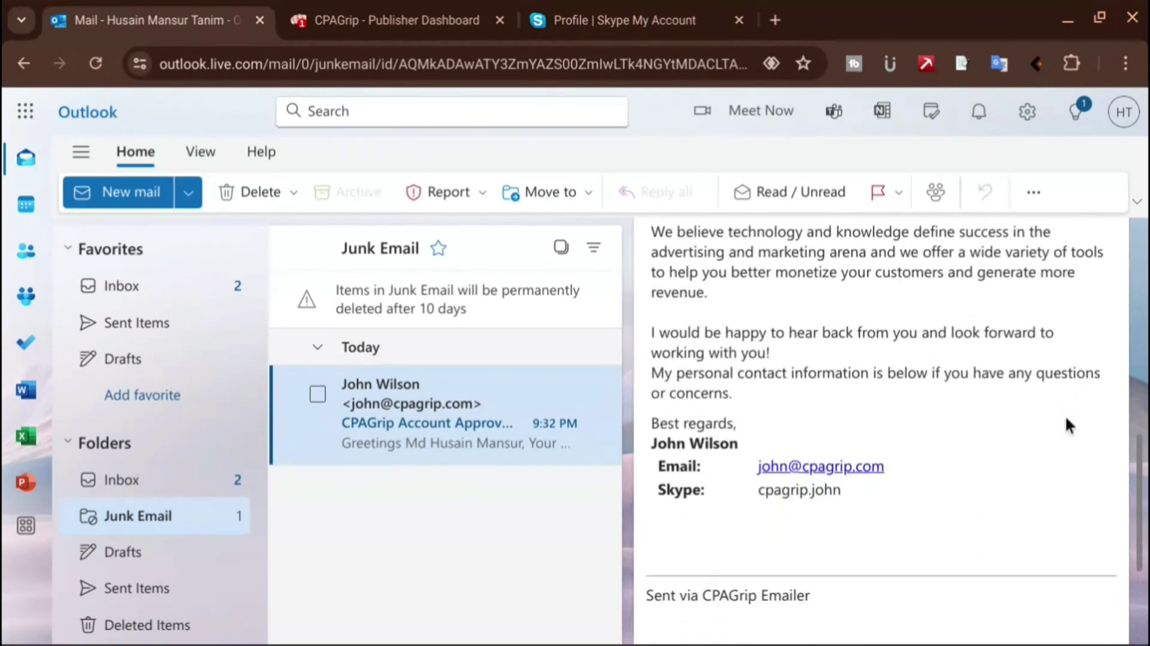
scroll(1065, 415, up, 10)
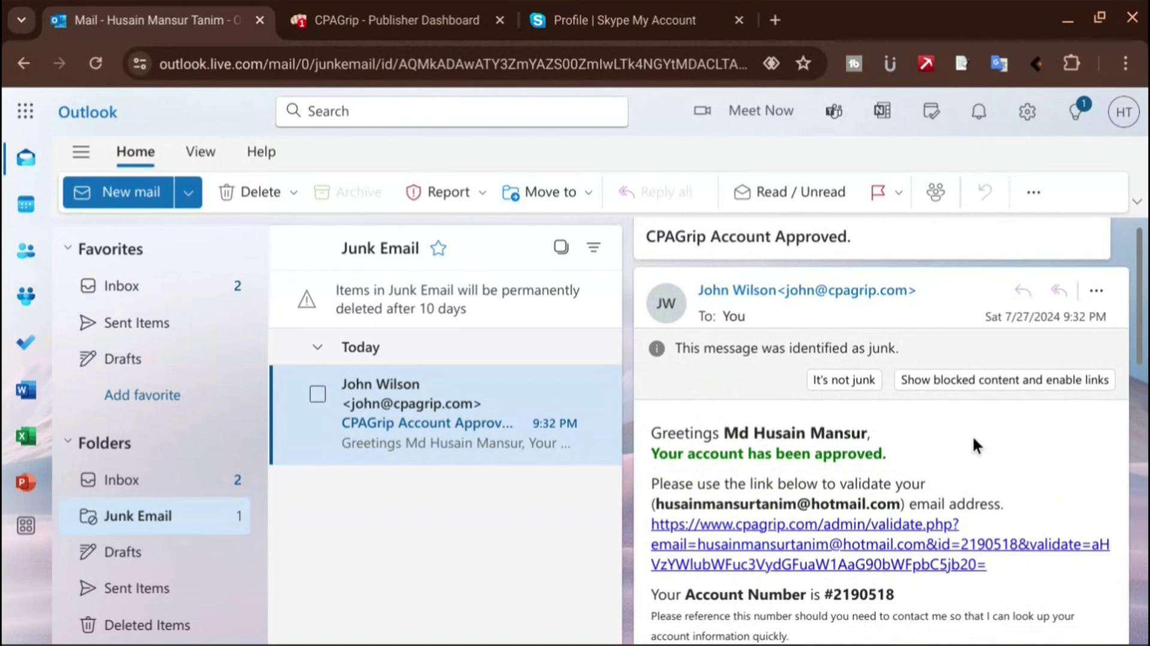
click(901, 546)
click(547, 453)
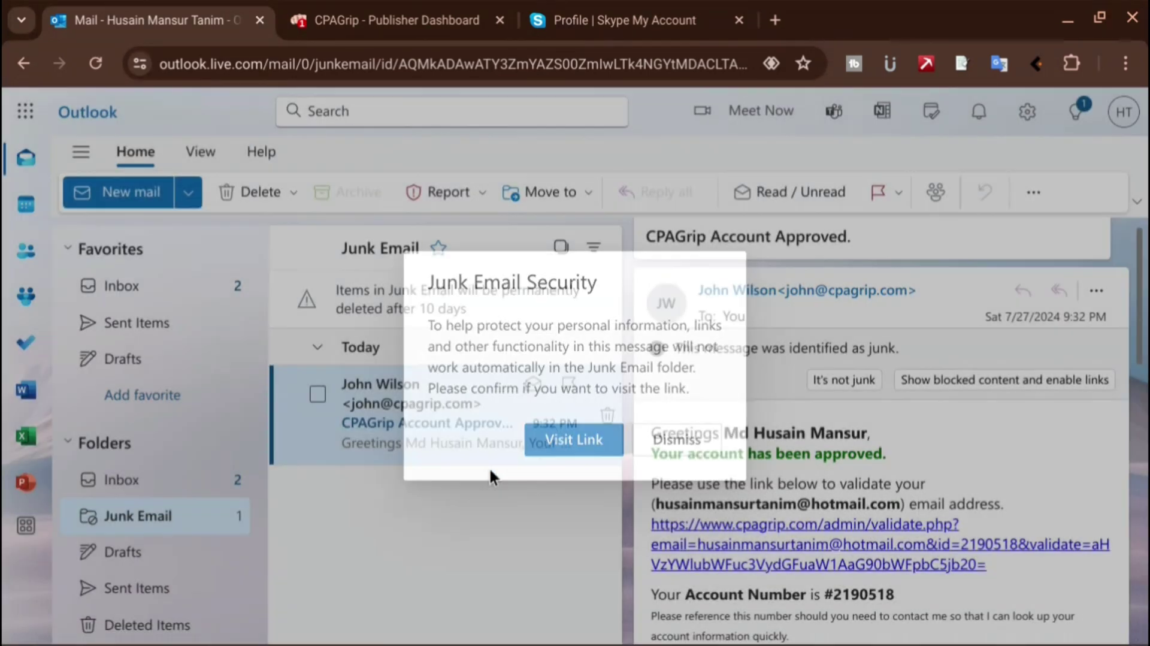